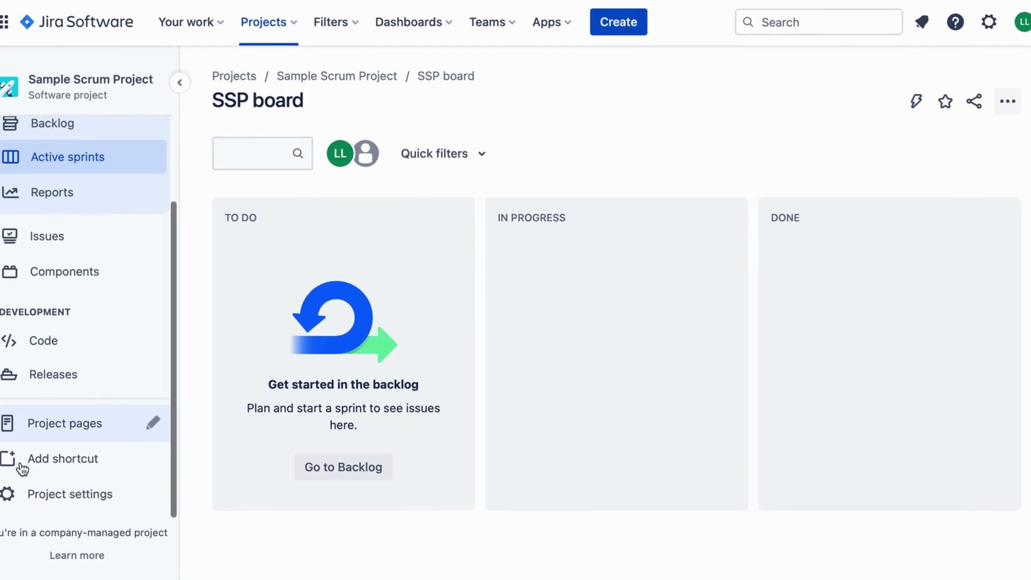
Open the 'sum up story point estimates in Epic' rule template from Project settings > Automation.
{"action": "left_click", "coordinate": [45, 497]}
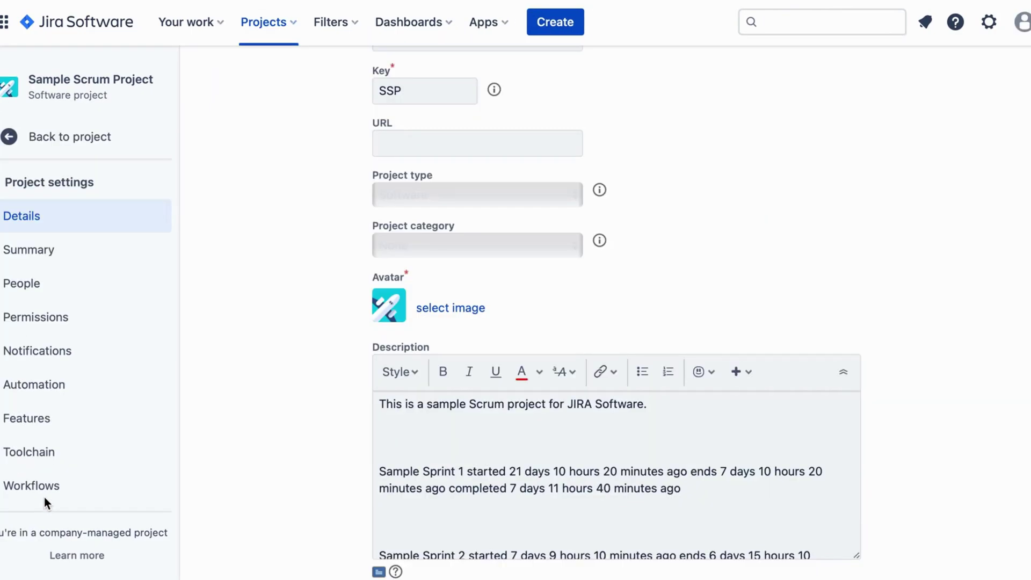
{"action": "left_click", "coordinate": [45, 497]}
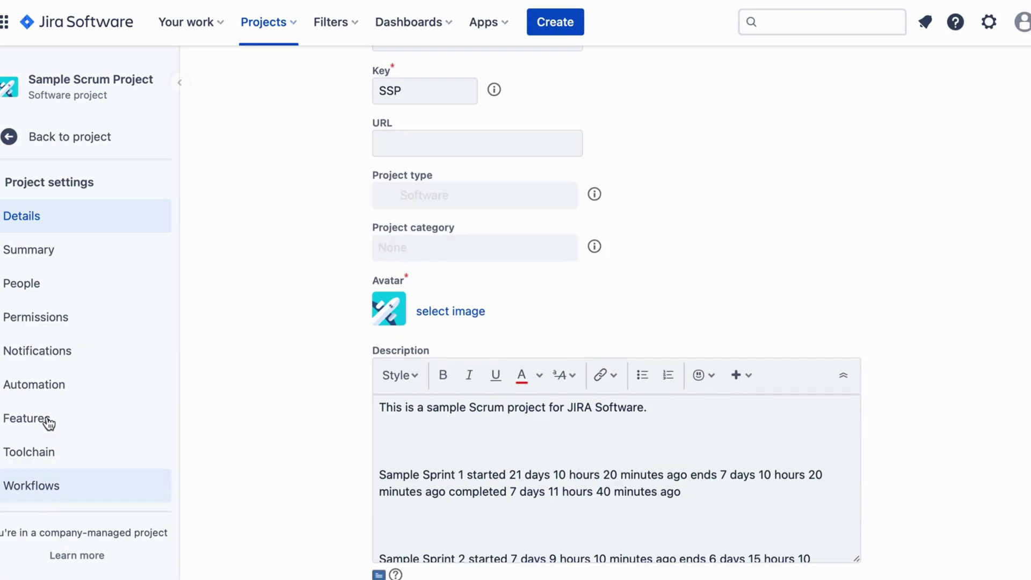
{"action": "left_click", "coordinate": [22, 387]}
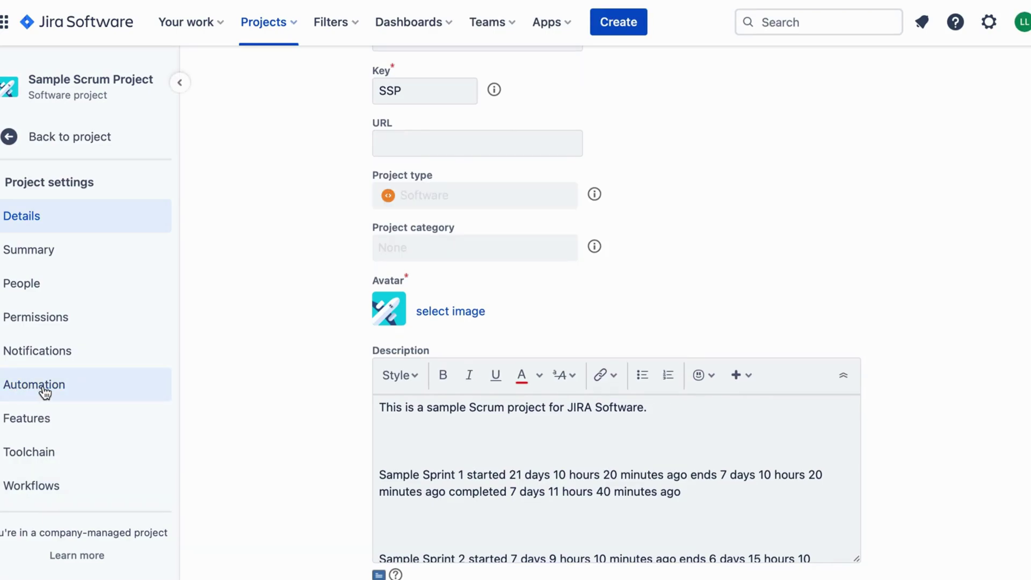
{"action": "left_click", "coordinate": [42, 386]}
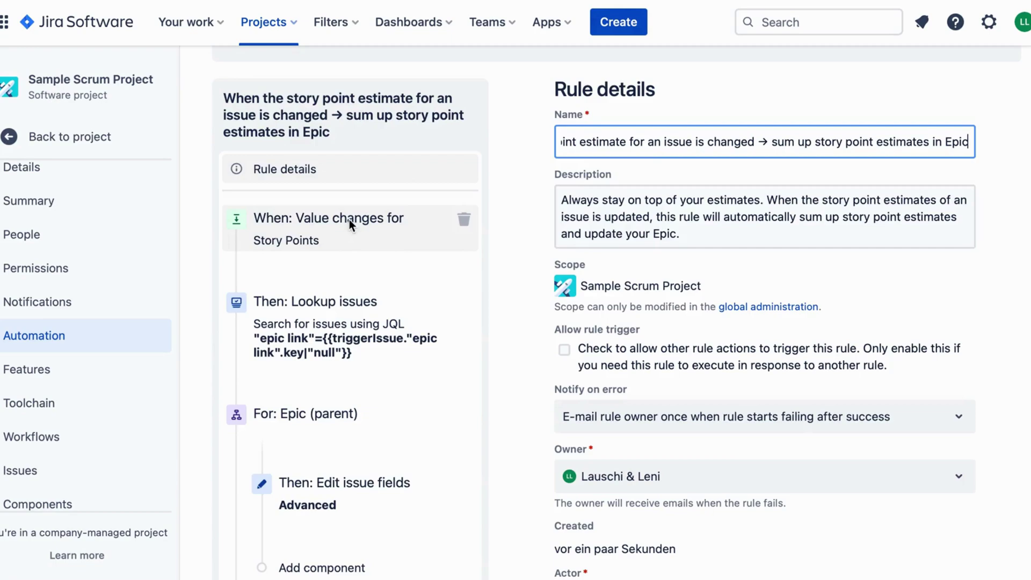
Review the Story Points trigger, the Lookup issues query and the Epic (parent) branch.
{"action": "left_click", "coordinate": [350, 219]}
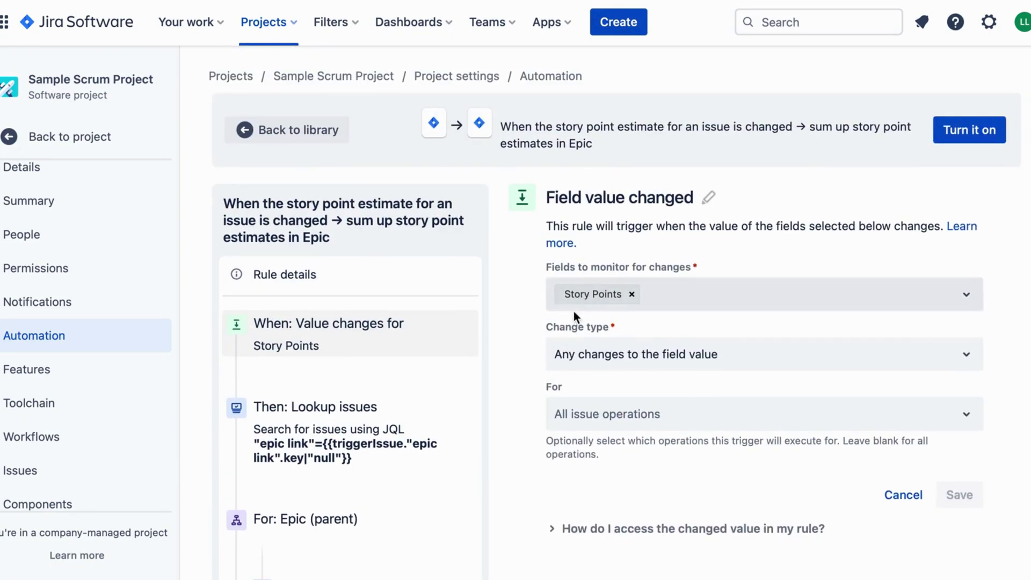
{"action": "left_click", "coordinate": [364, 433]}
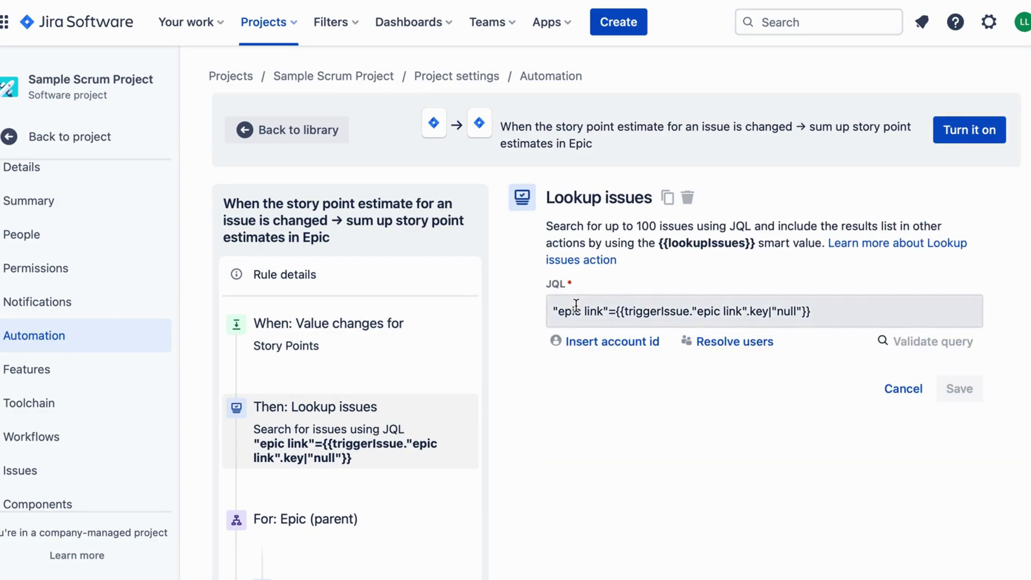
{"action": "scroll", "coordinate": [564, 307], "scroll_direction": "down", "scroll_amount": 1}
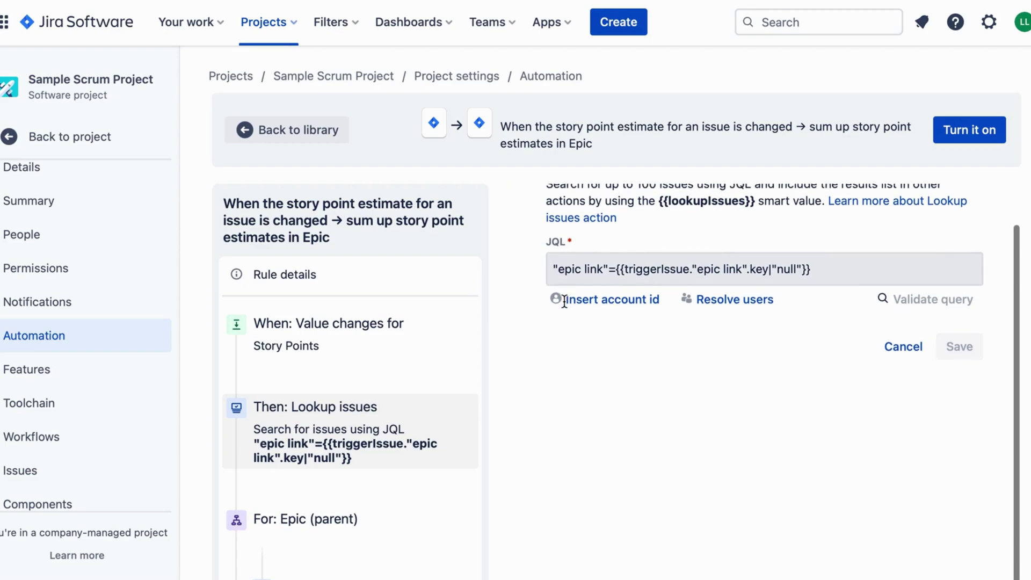
{"action": "scroll", "coordinate": [566, 306], "scroll_direction": "up", "scroll_amount": 1}
{"action": "left_click", "coordinate": [561, 309]}
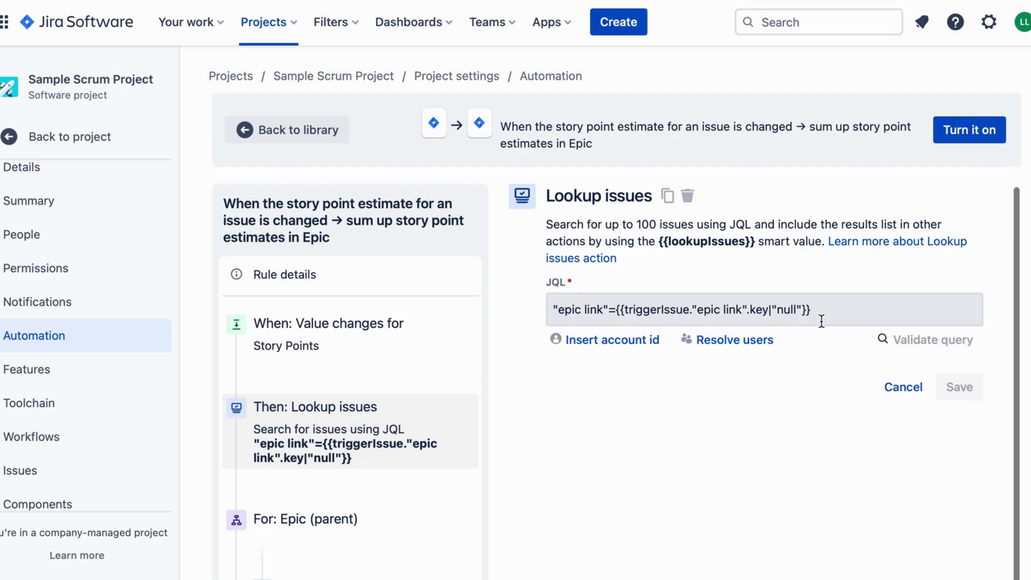
{"action": "scroll", "coordinate": [403, 452], "scroll_direction": "down", "scroll_amount": 1}
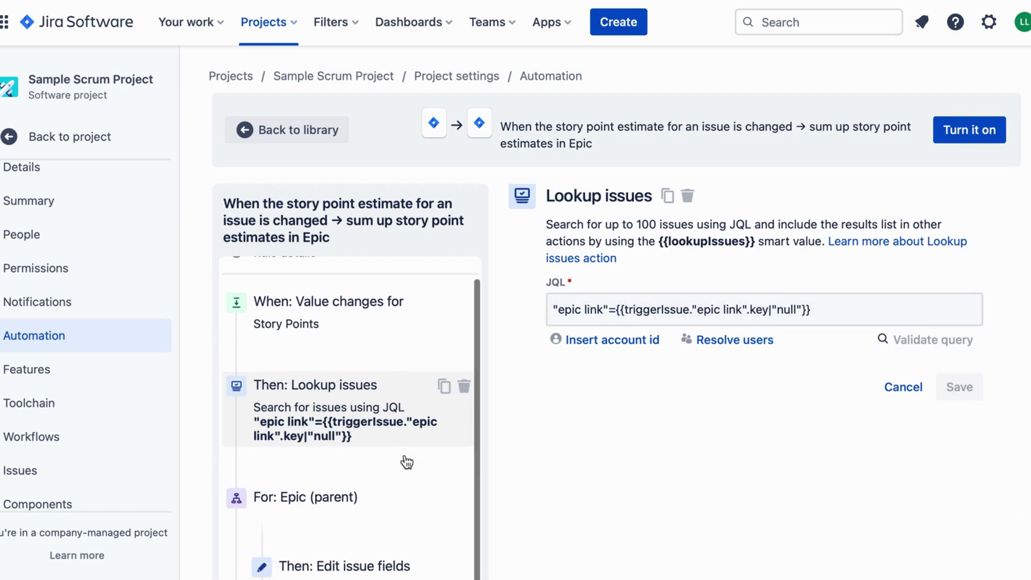
{"action": "left_click", "coordinate": [353, 490]}
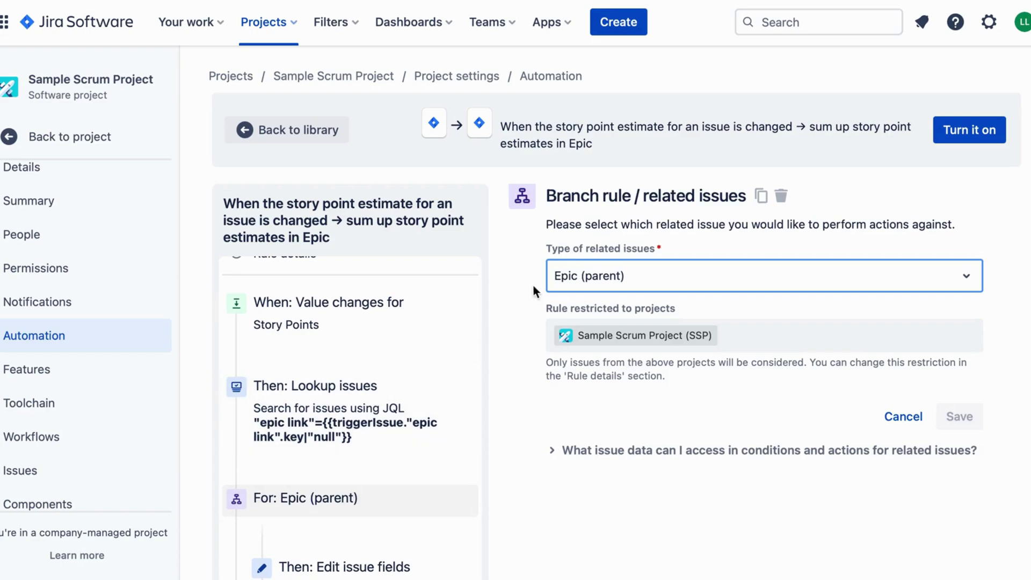
{"action": "mouse_move", "coordinate": [371, 536]}
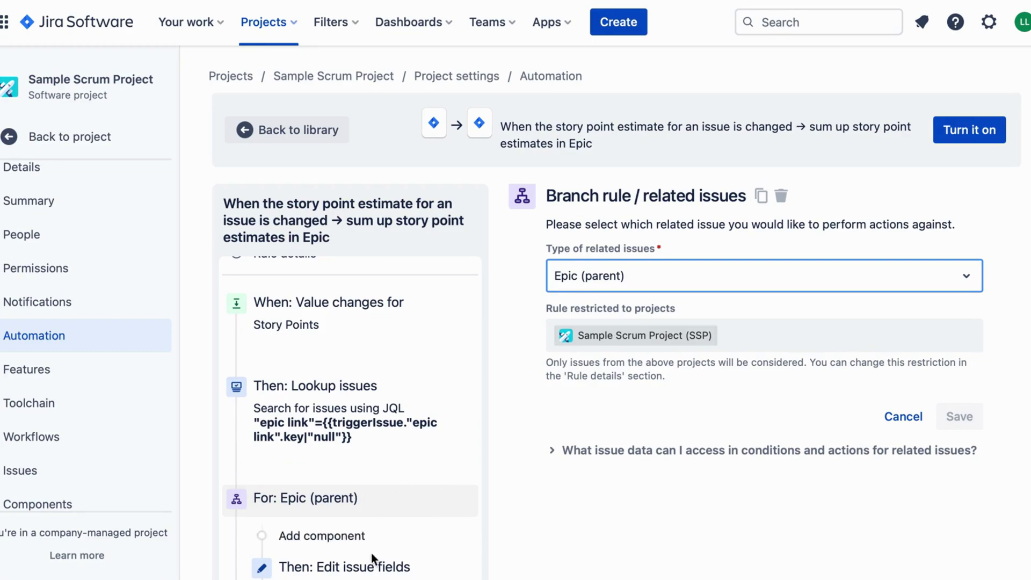
{"action": "left_click", "coordinate": [371, 566]}
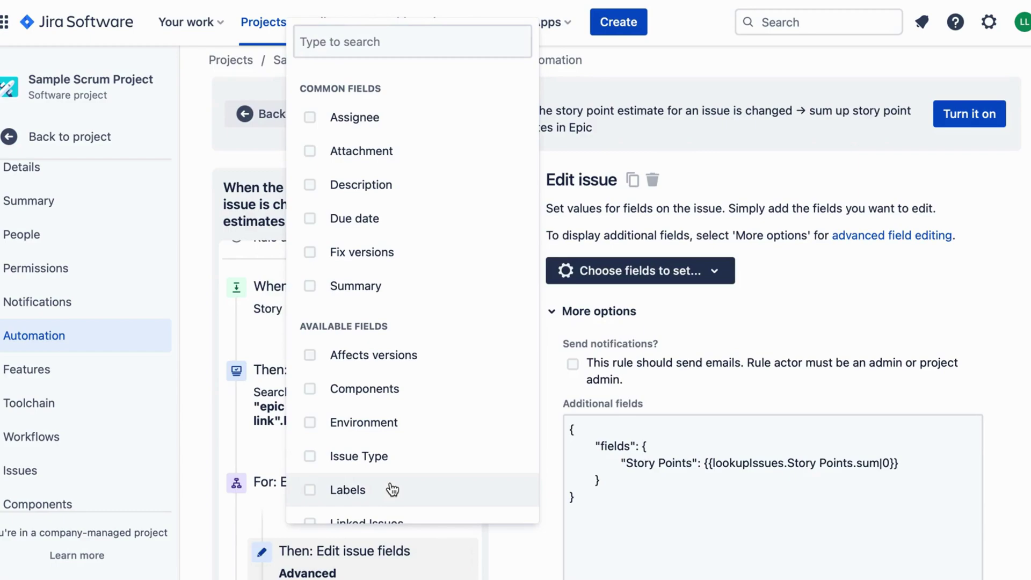
{"action": "left_click", "coordinate": [721, 311]}
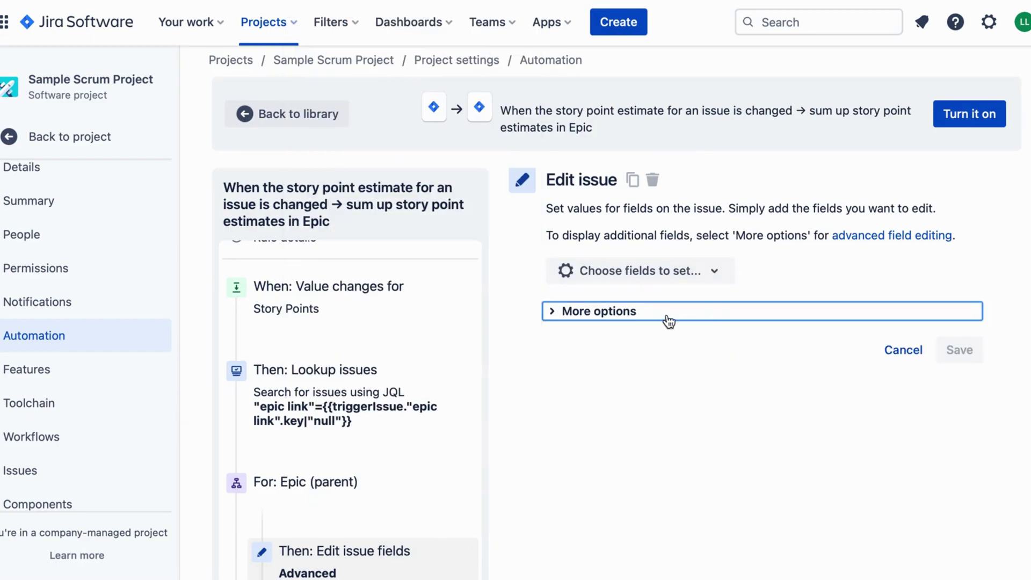
{"action": "scroll", "coordinate": [506, 441], "scroll_direction": "down", "scroll_amount": 4}
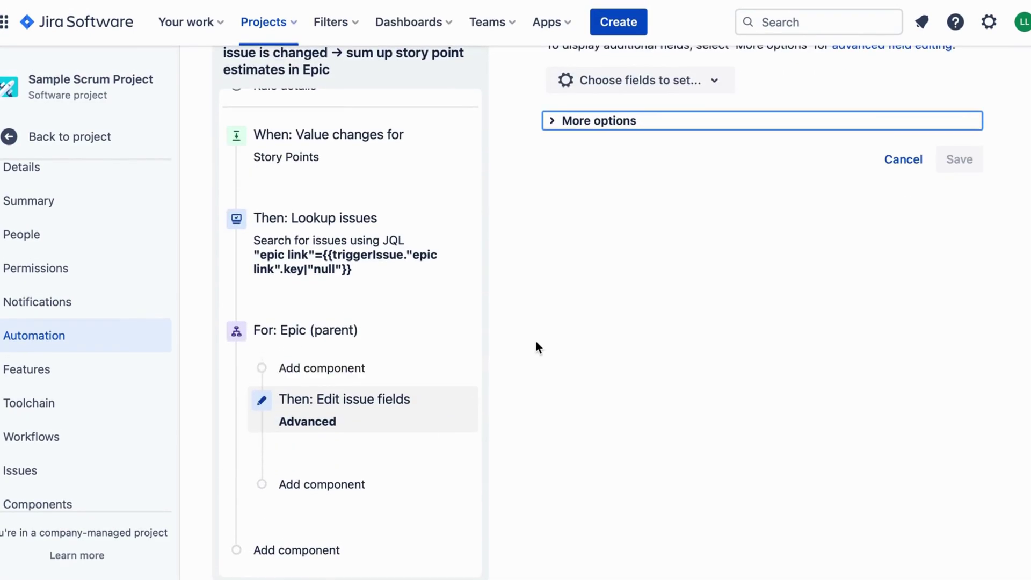
{"action": "scroll", "coordinate": [534, 339], "scroll_direction": "up", "scroll_amount": 1}
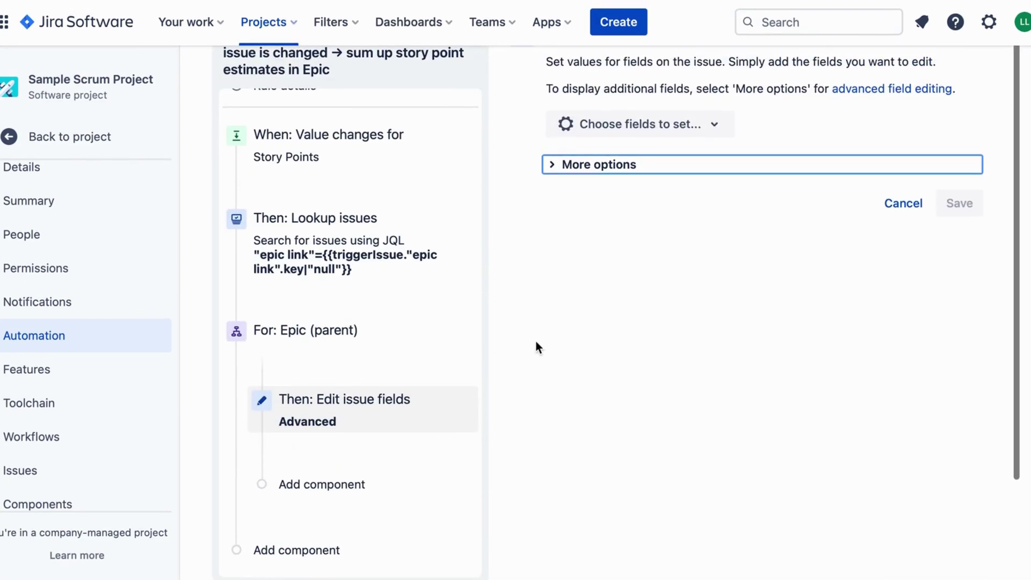
{"action": "left_click", "coordinate": [629, 120]}
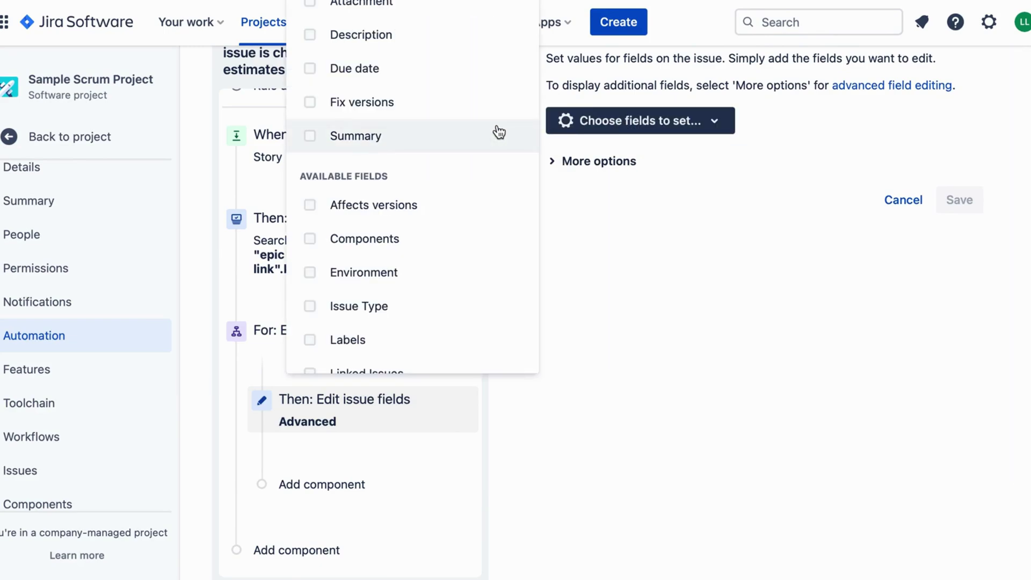
{"action": "left_click", "coordinate": [609, 175]}
{"action": "scroll", "coordinate": [613, 250], "scroll_direction": "up", "scroll_amount": 2}
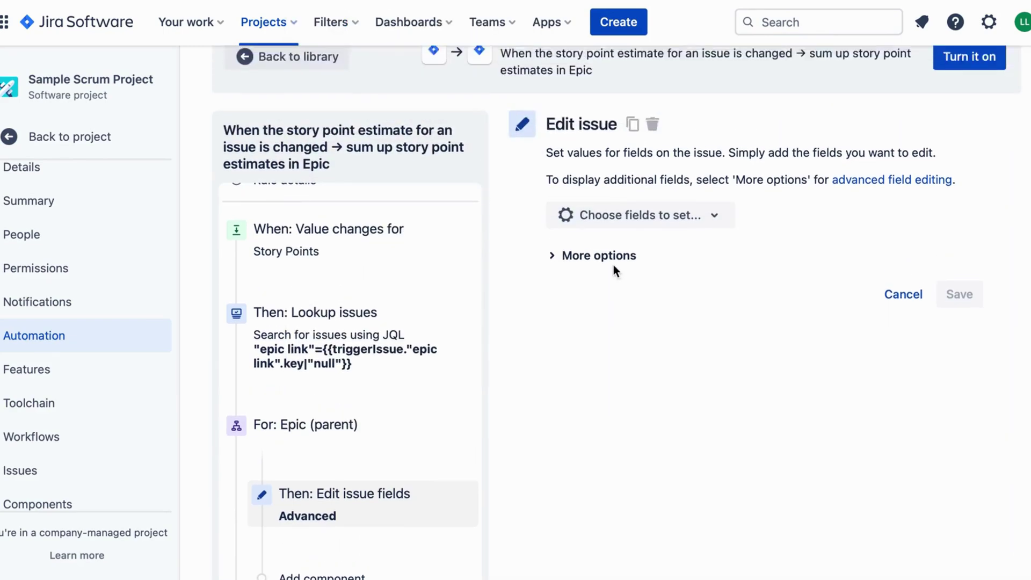
{"action": "scroll", "coordinate": [613, 265], "scroll_direction": "up", "scroll_amount": 1}
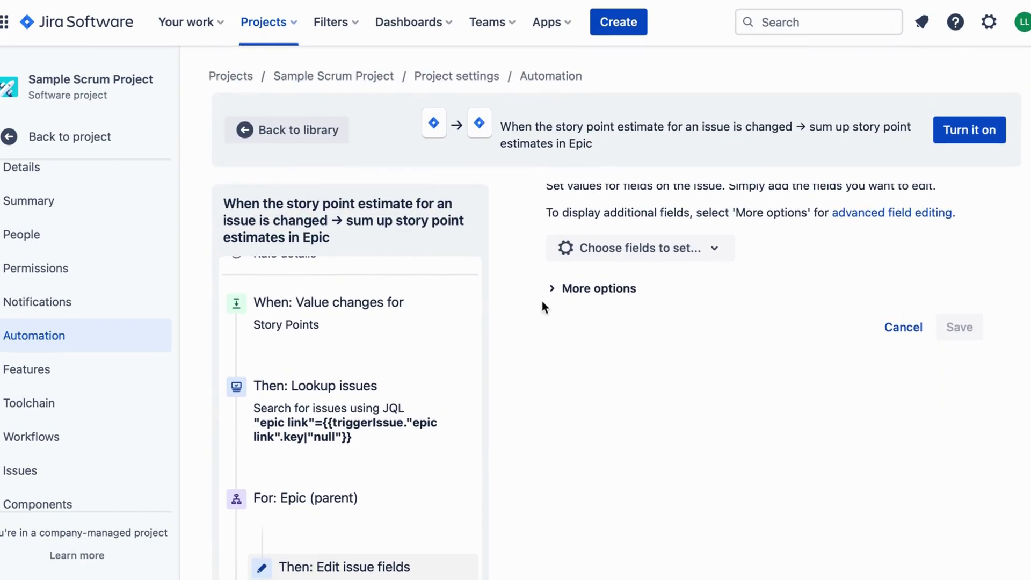
{"action": "scroll", "coordinate": [543, 301], "scroll_direction": "up", "scroll_amount": 1}
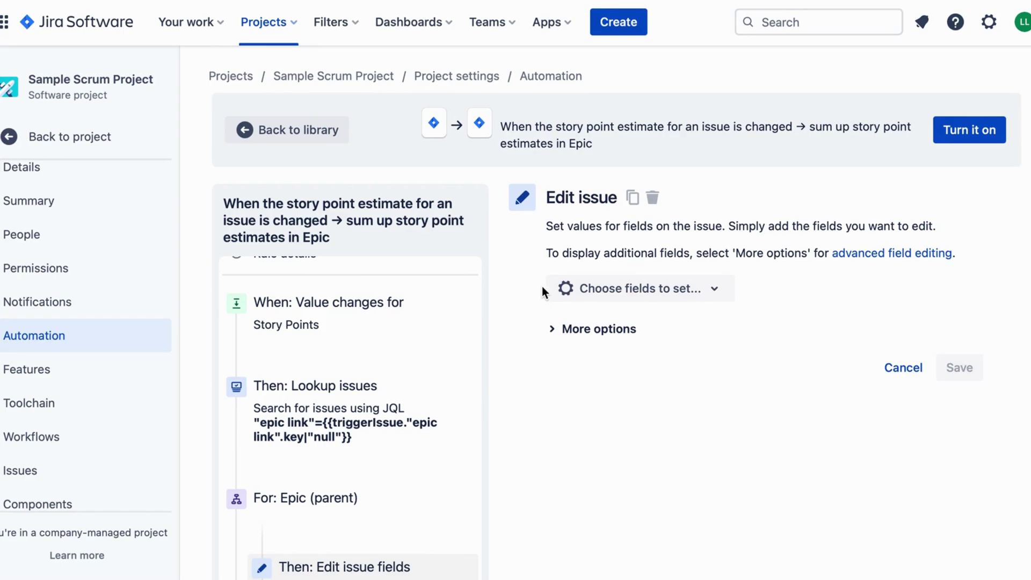
Add Epic Link to the Epic's edit step and reveal the Story Points sum JSON.
{"action": "left_click", "coordinate": [603, 295]}
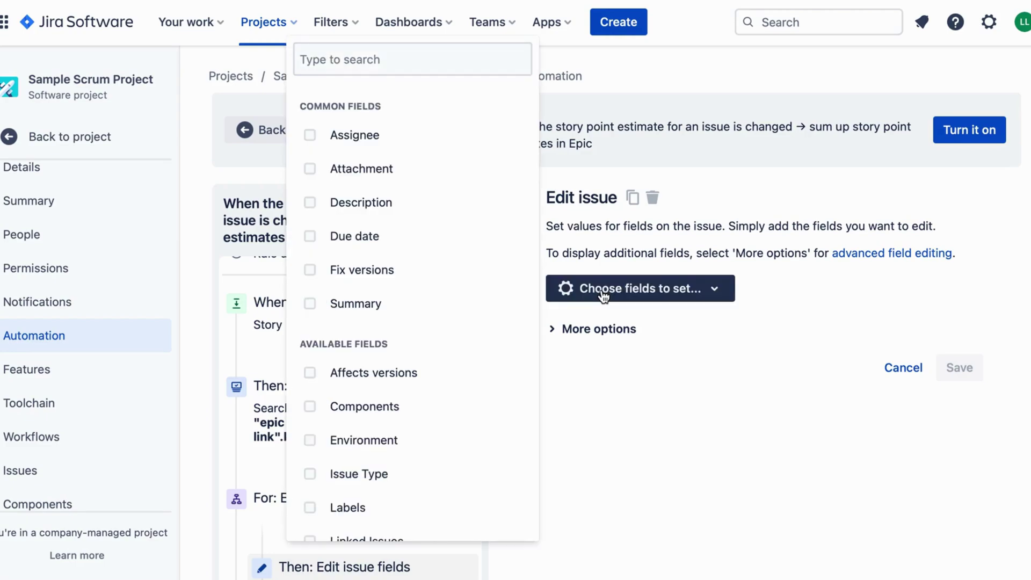
{"action": "left_click", "coordinate": [391, 59]}
{"action": "type", "text": "ep"}
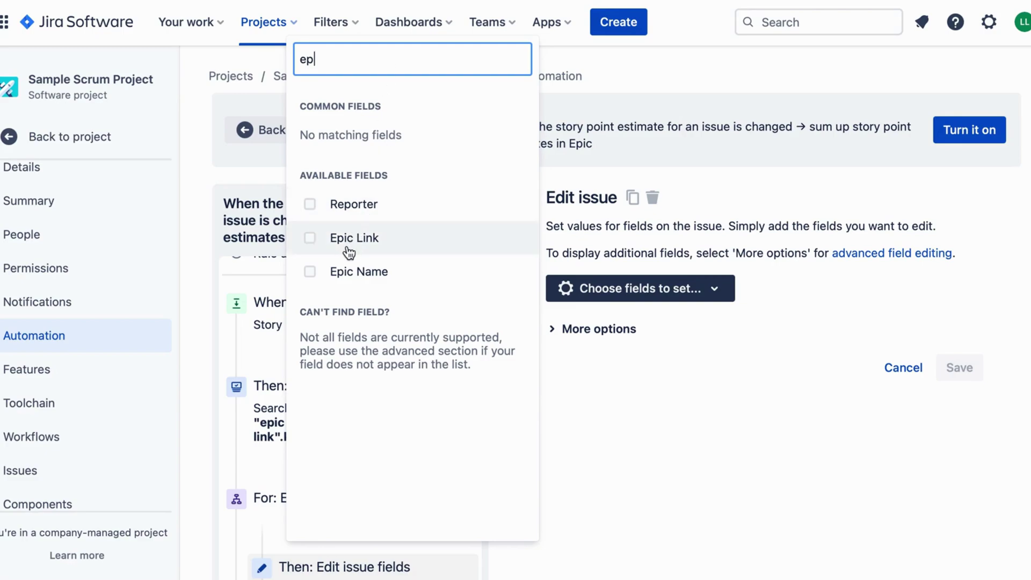
{"action": "left_click", "coordinate": [350, 237]}
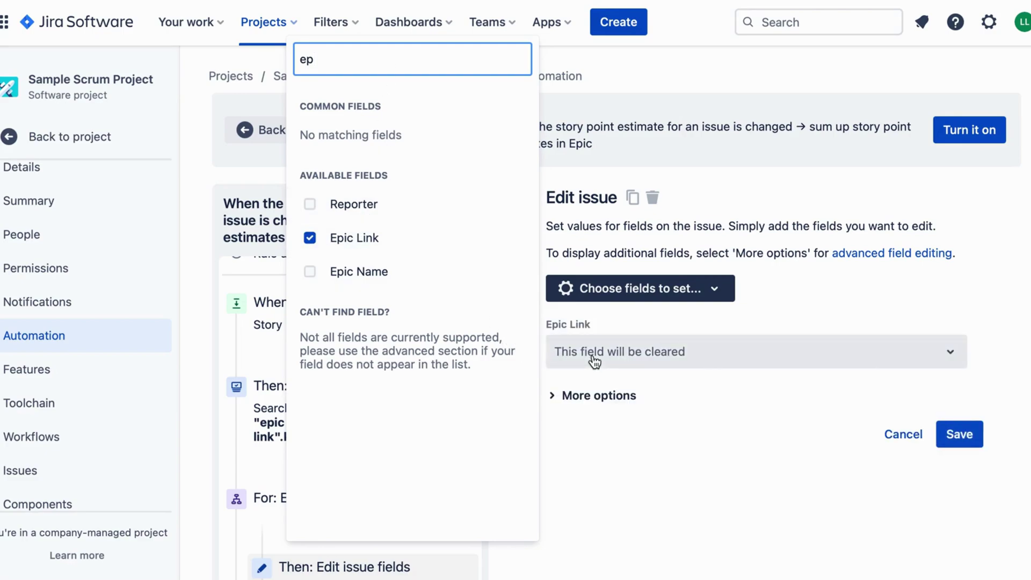
{"action": "left_click", "coordinate": [715, 384]}
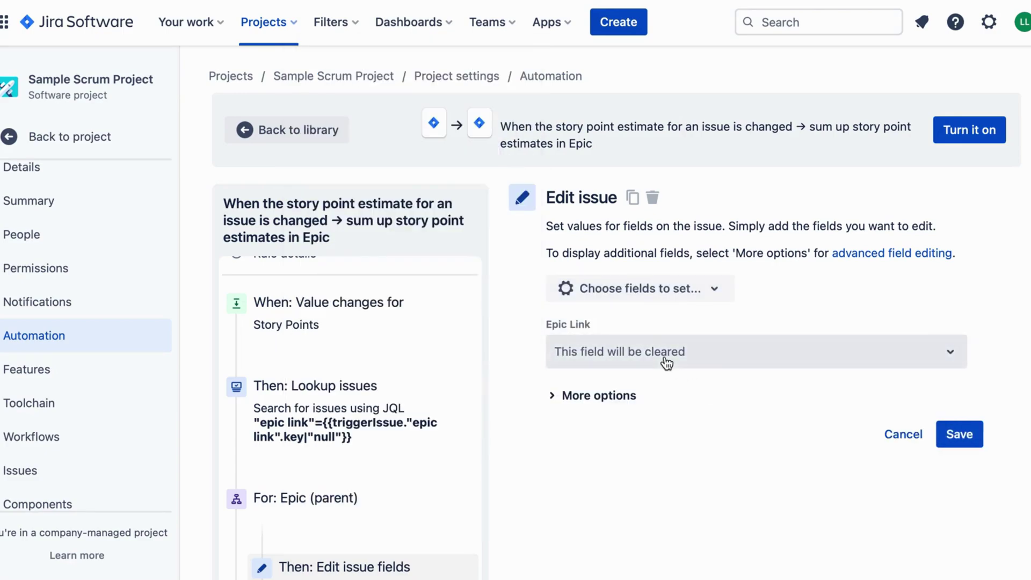
{"action": "left_click", "coordinate": [669, 352]}
{"action": "left_click", "coordinate": [757, 276]}
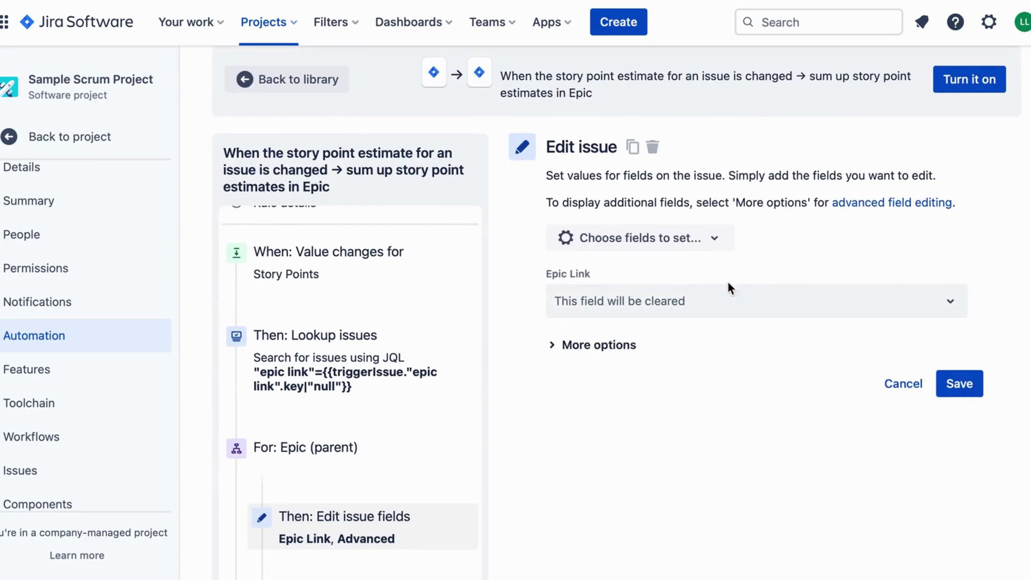
{"action": "left_click", "coordinate": [584, 345]}
{"action": "scroll", "coordinate": [512, 379], "scroll_direction": "down", "scroll_amount": 3}
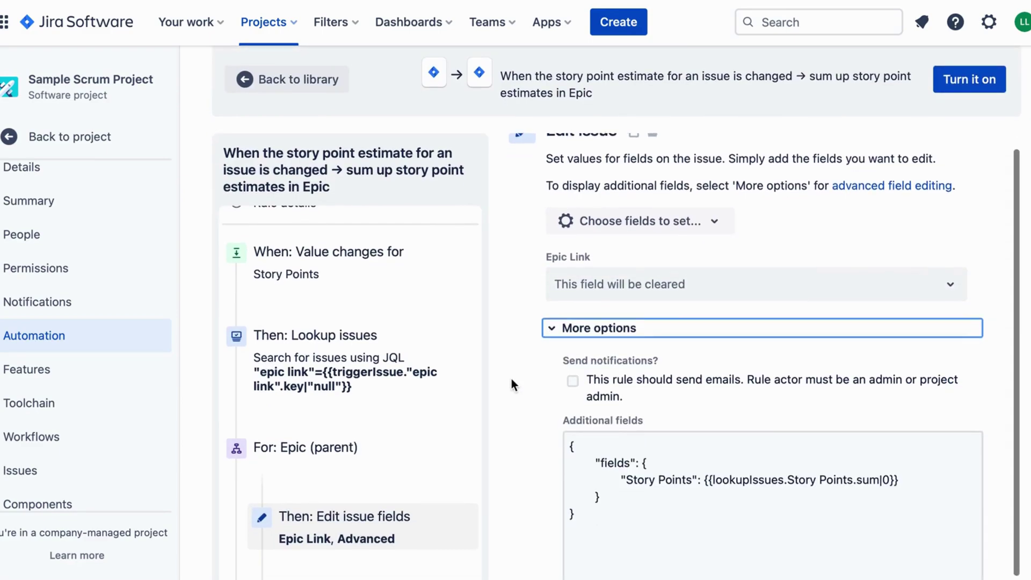
{"action": "scroll", "coordinate": [512, 379], "scroll_direction": "down", "scroll_amount": 3}
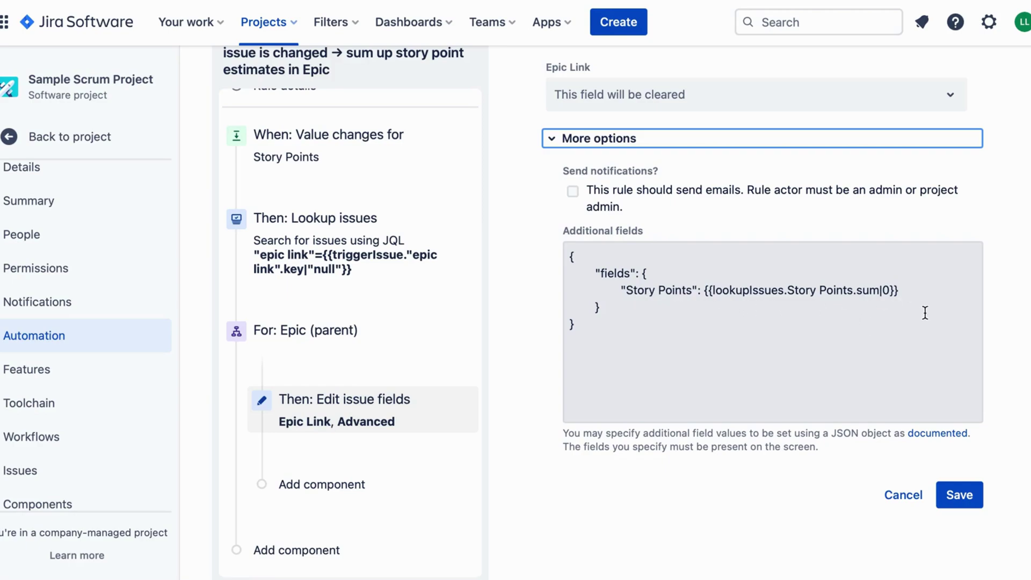
{"action": "scroll", "coordinate": [958, 318], "scroll_direction": "up", "scroll_amount": 3}
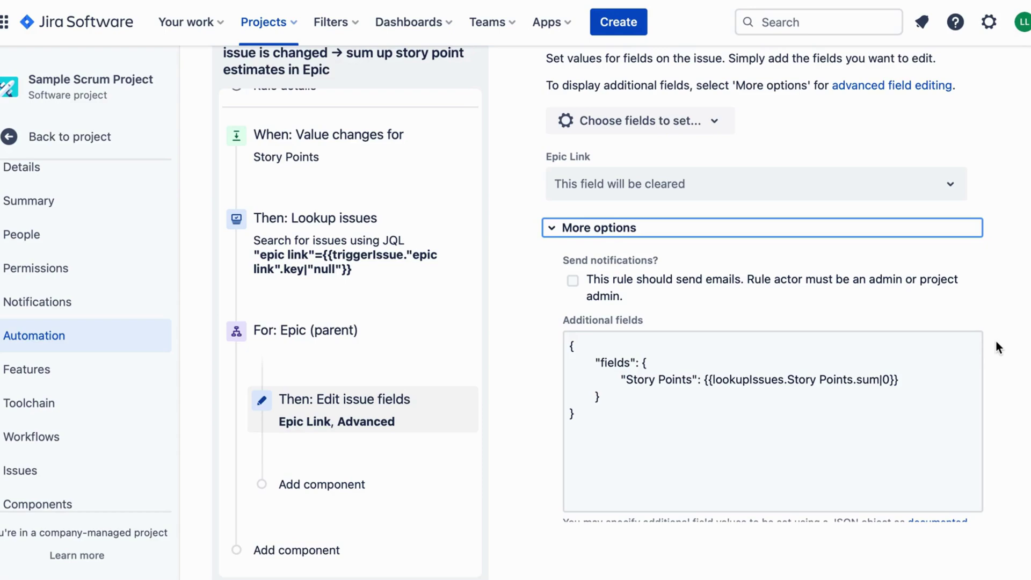
{"action": "scroll", "coordinate": [997, 341], "scroll_direction": "down", "scroll_amount": 3}
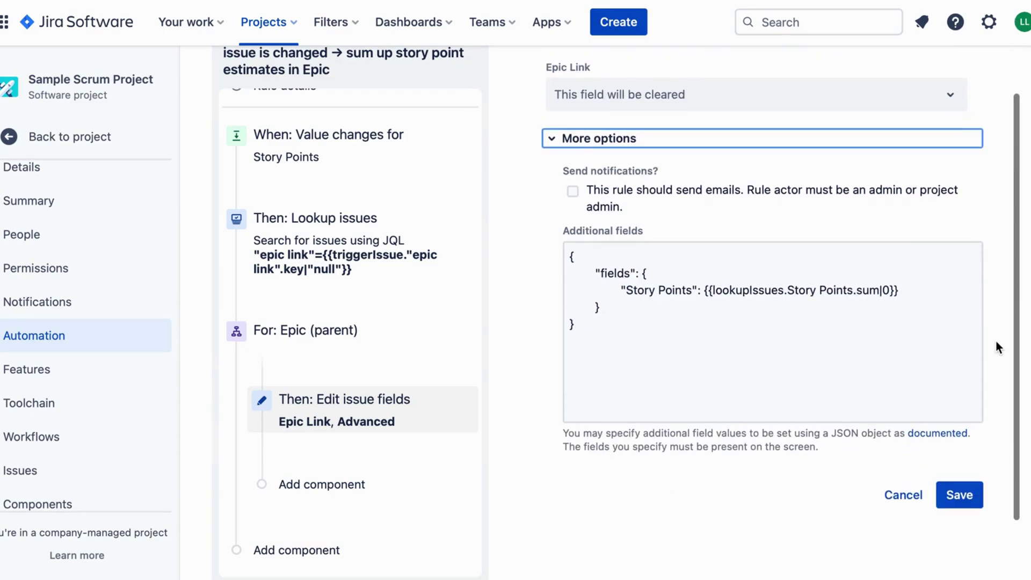
Save the Edit issue step and switch the story point summing rule on.
{"action": "left_click", "coordinate": [959, 495]}
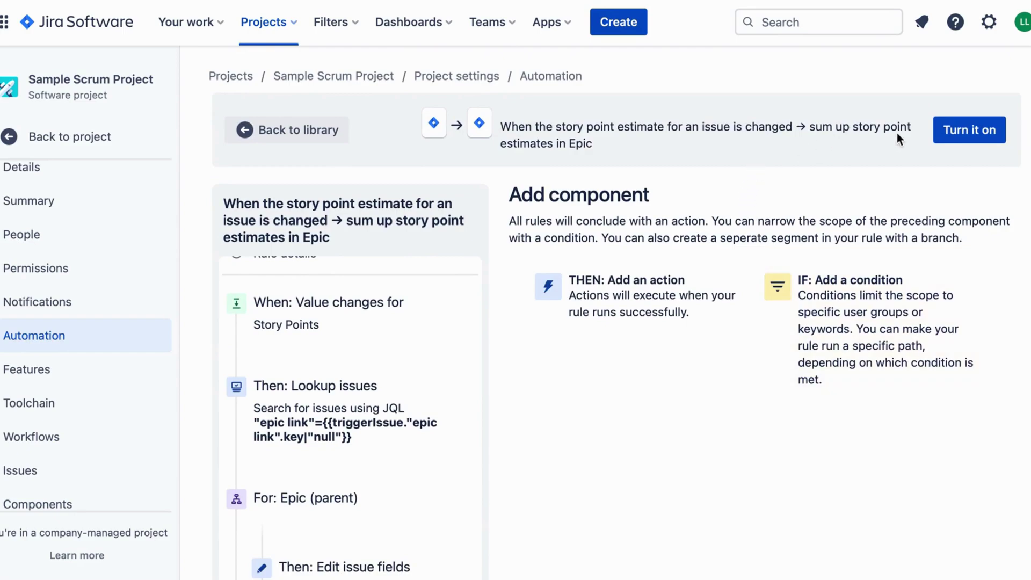
{"action": "left_click", "coordinate": [953, 134]}
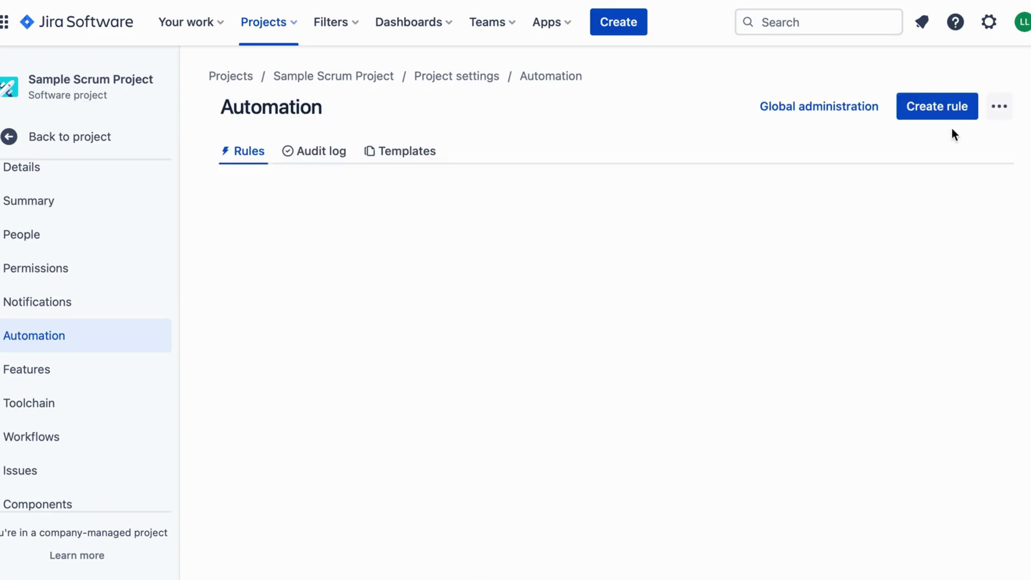